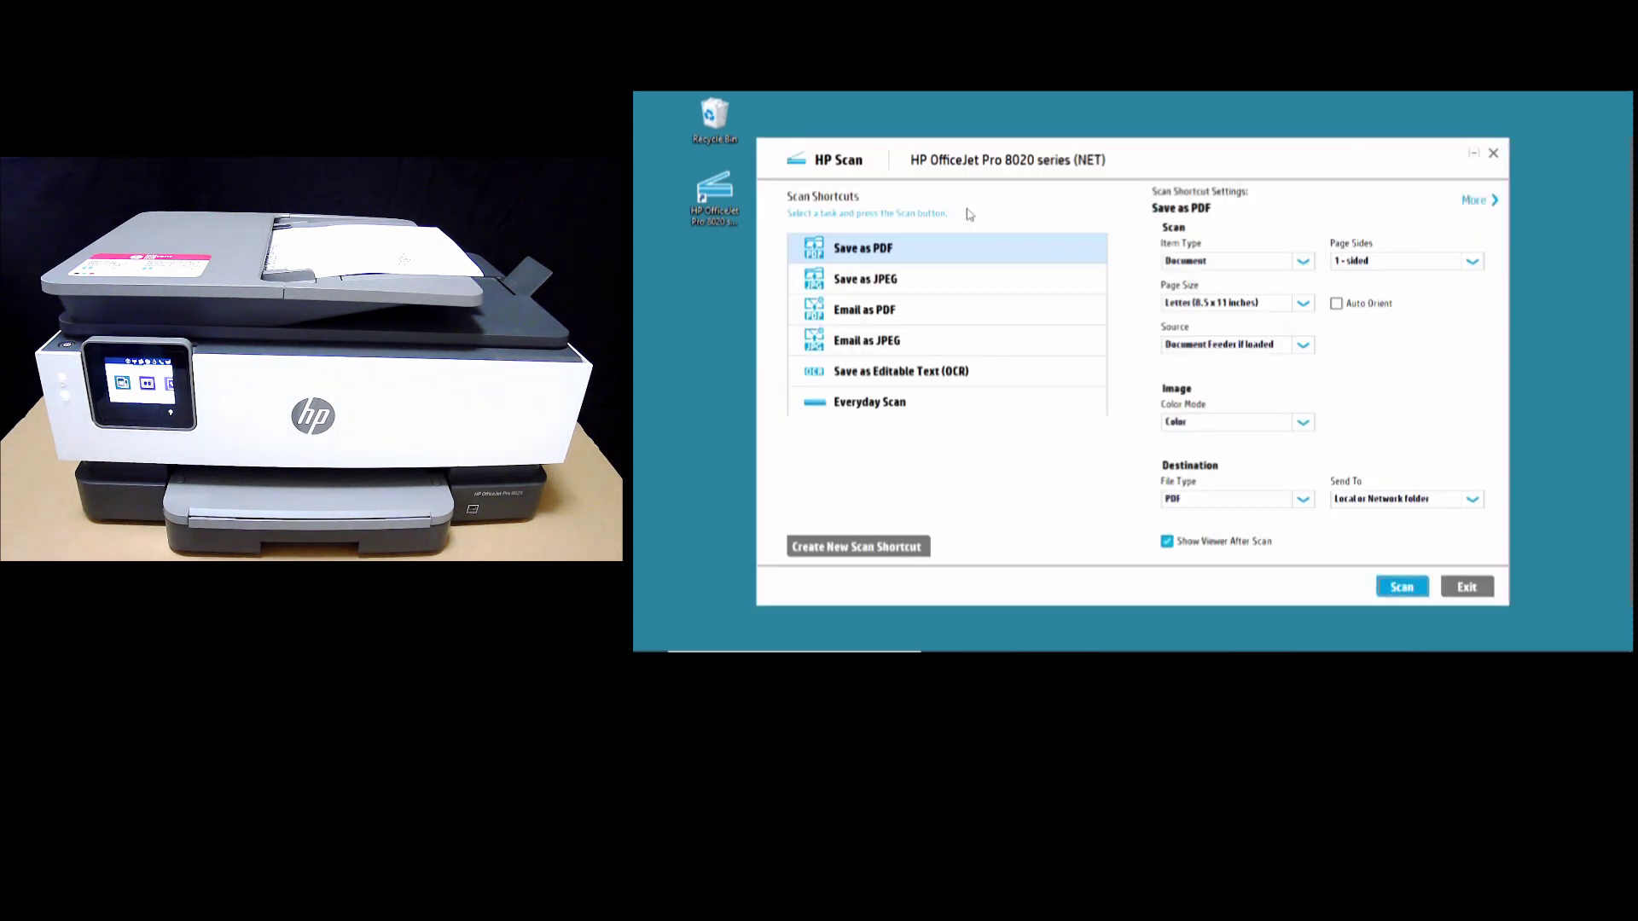
- Choose the Save as PDF preset, keep item type Document and one-sided, and set page size to A4
click(872, 260)
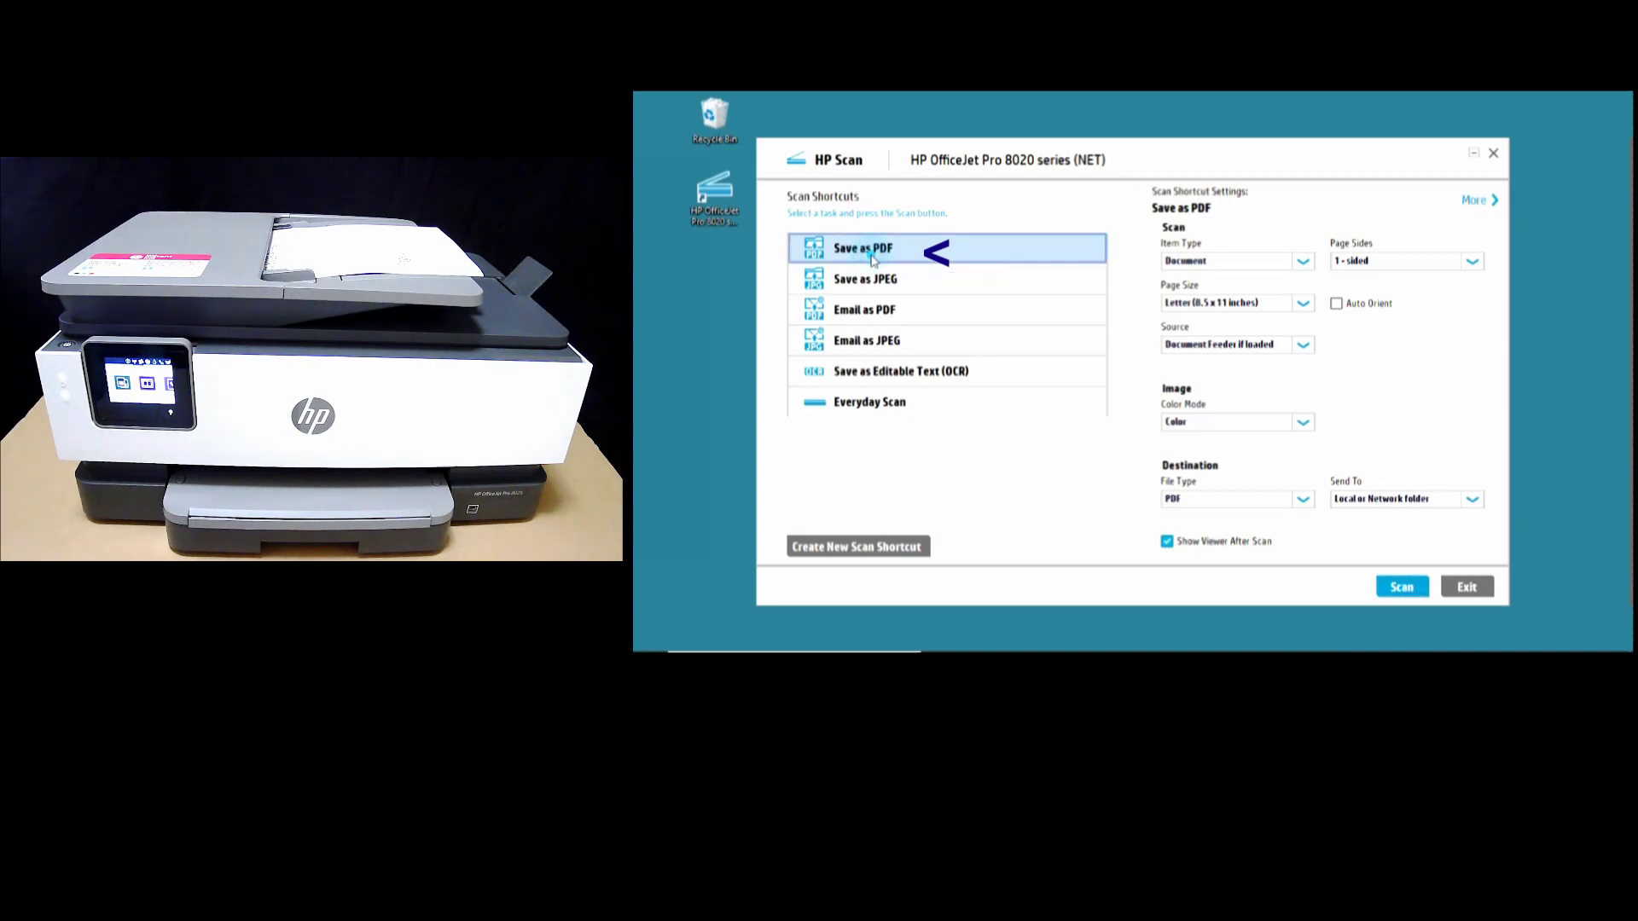
click(1299, 270)
click(1243, 283)
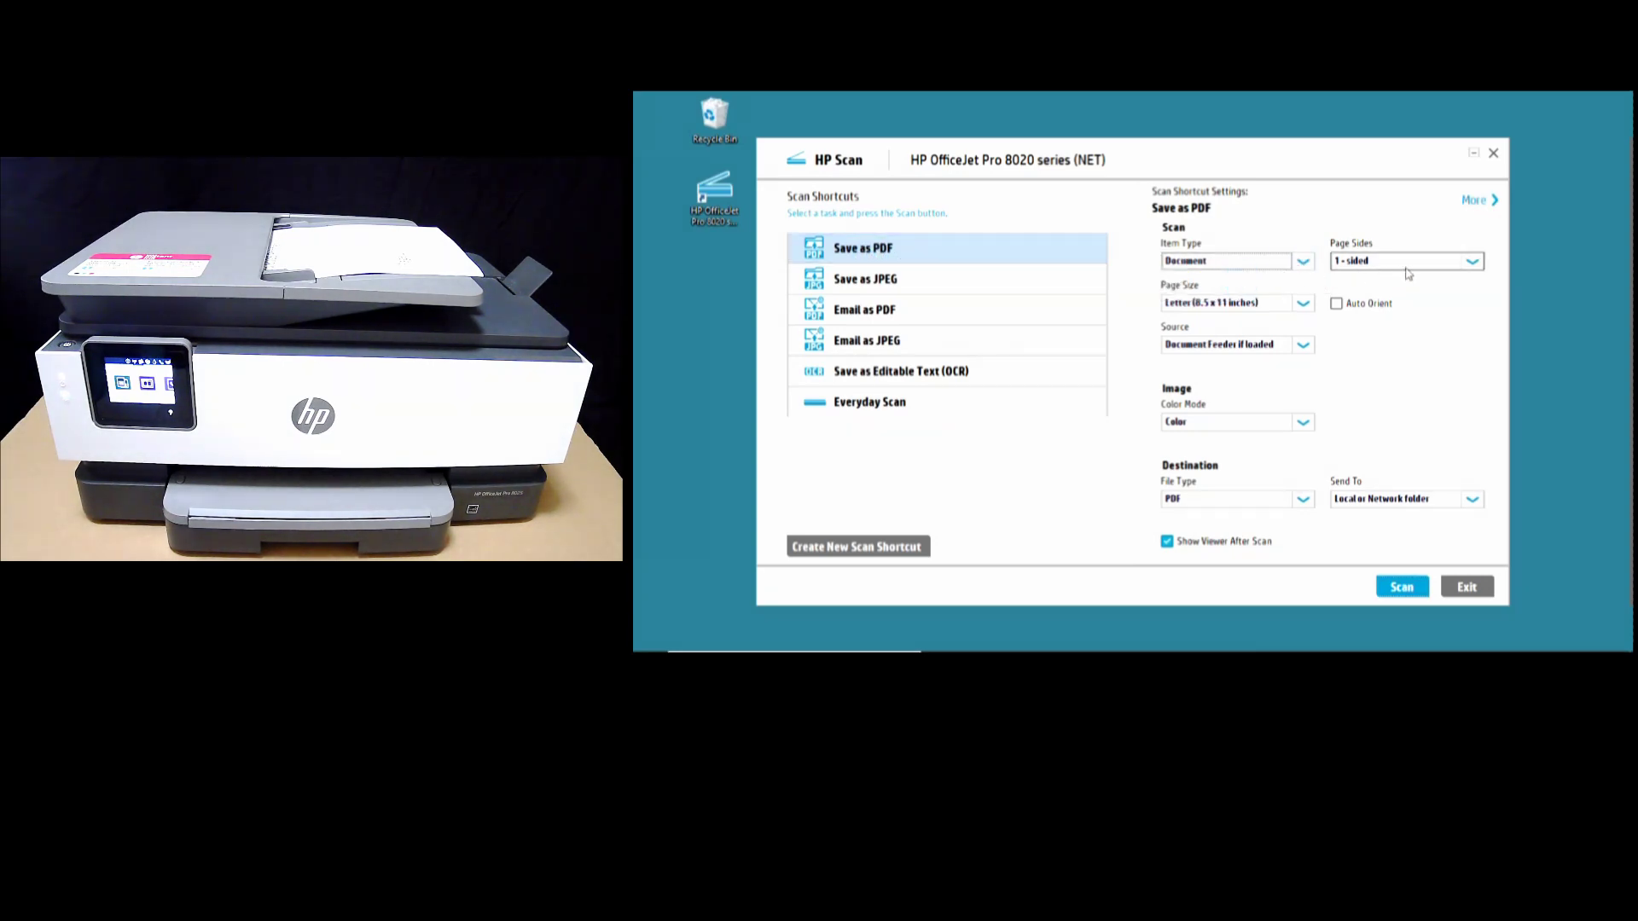
click(1472, 265)
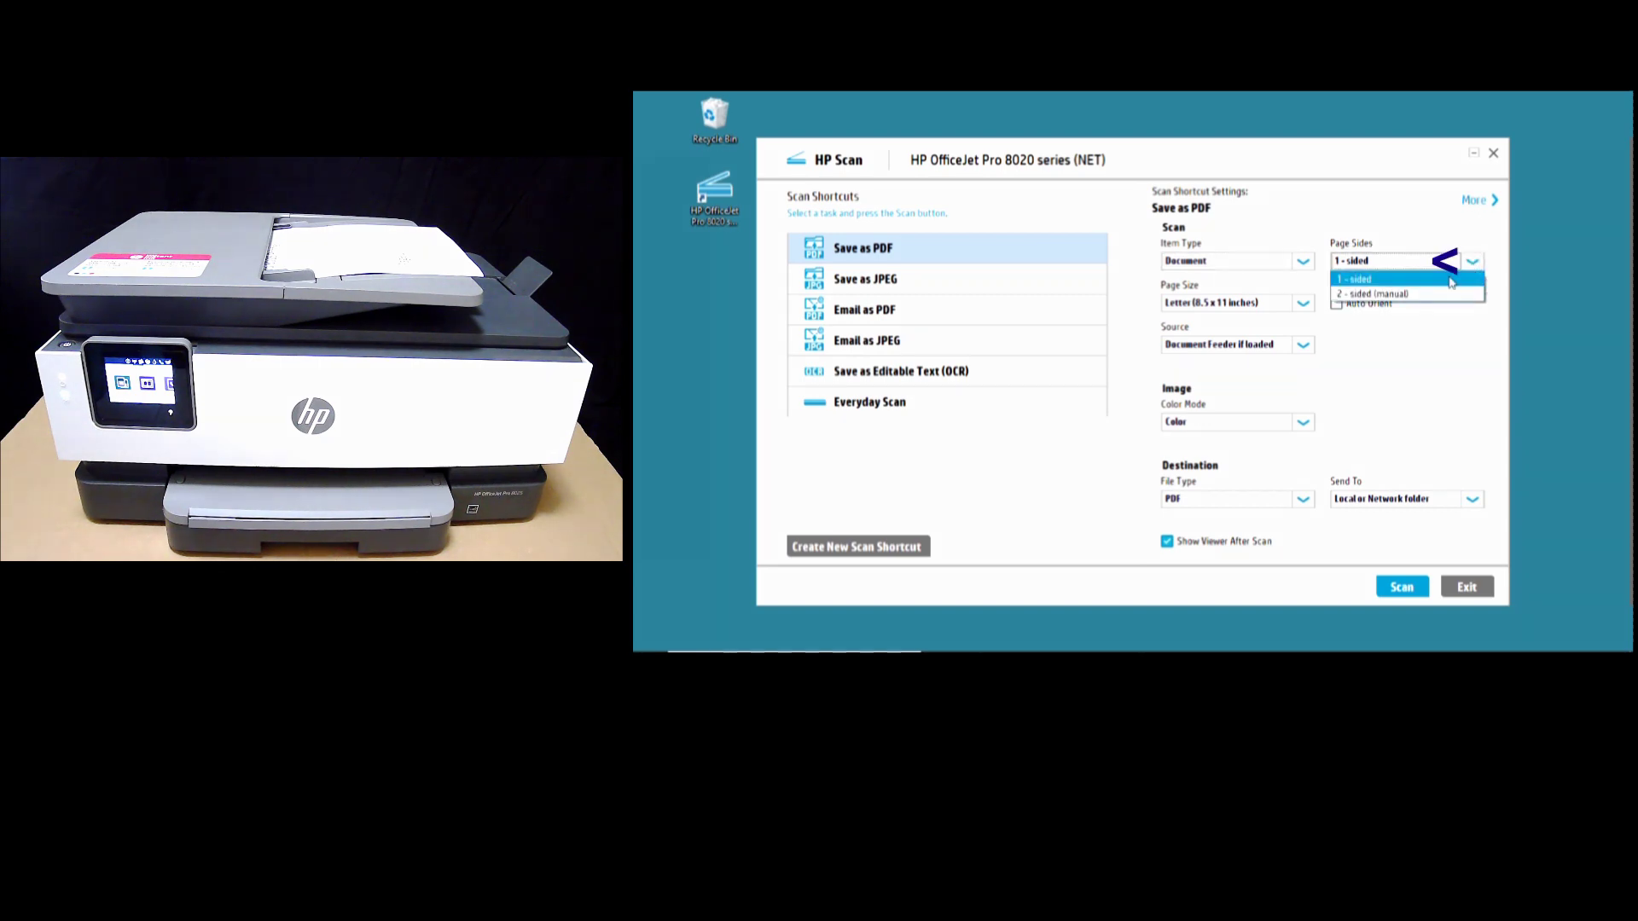
click(1436, 283)
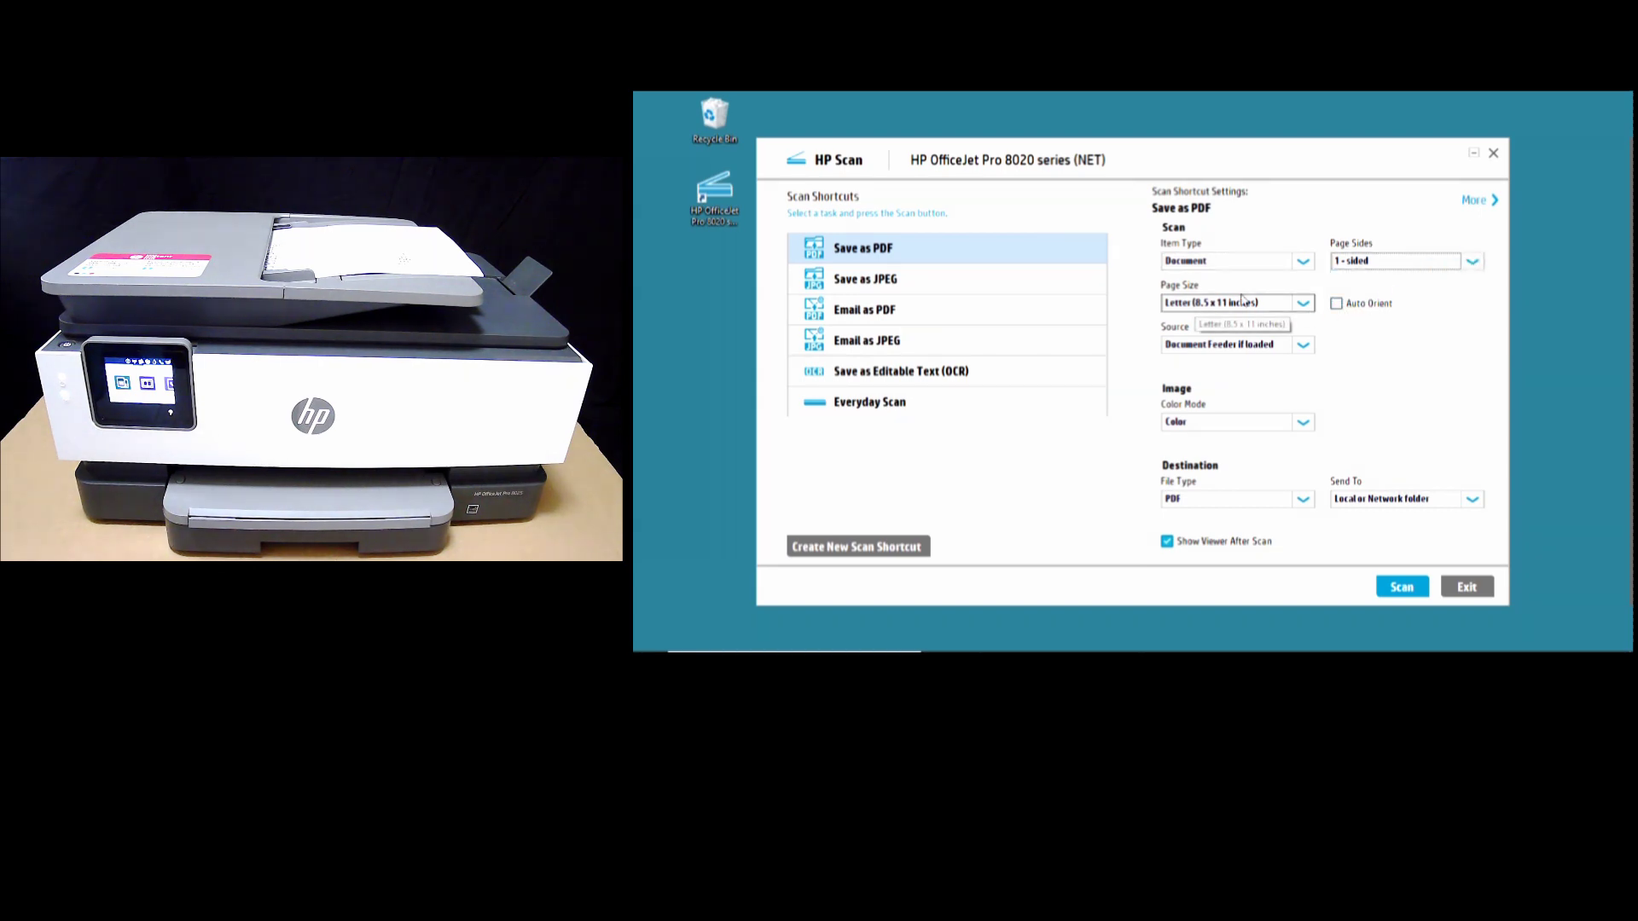
click(1310, 305)
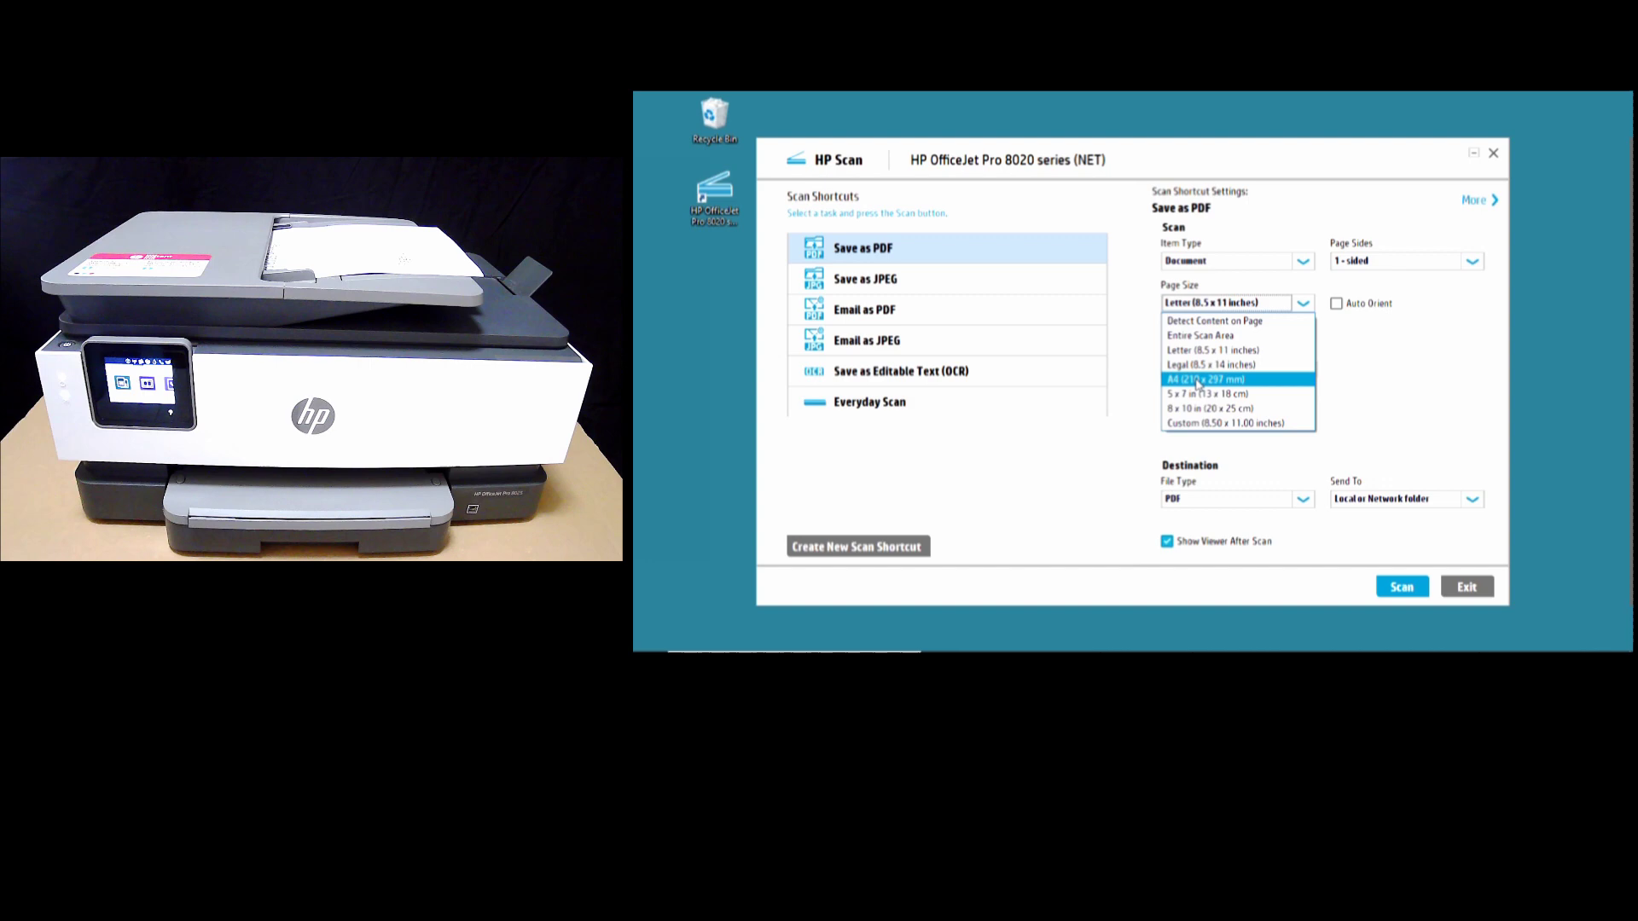
click(1310, 375)
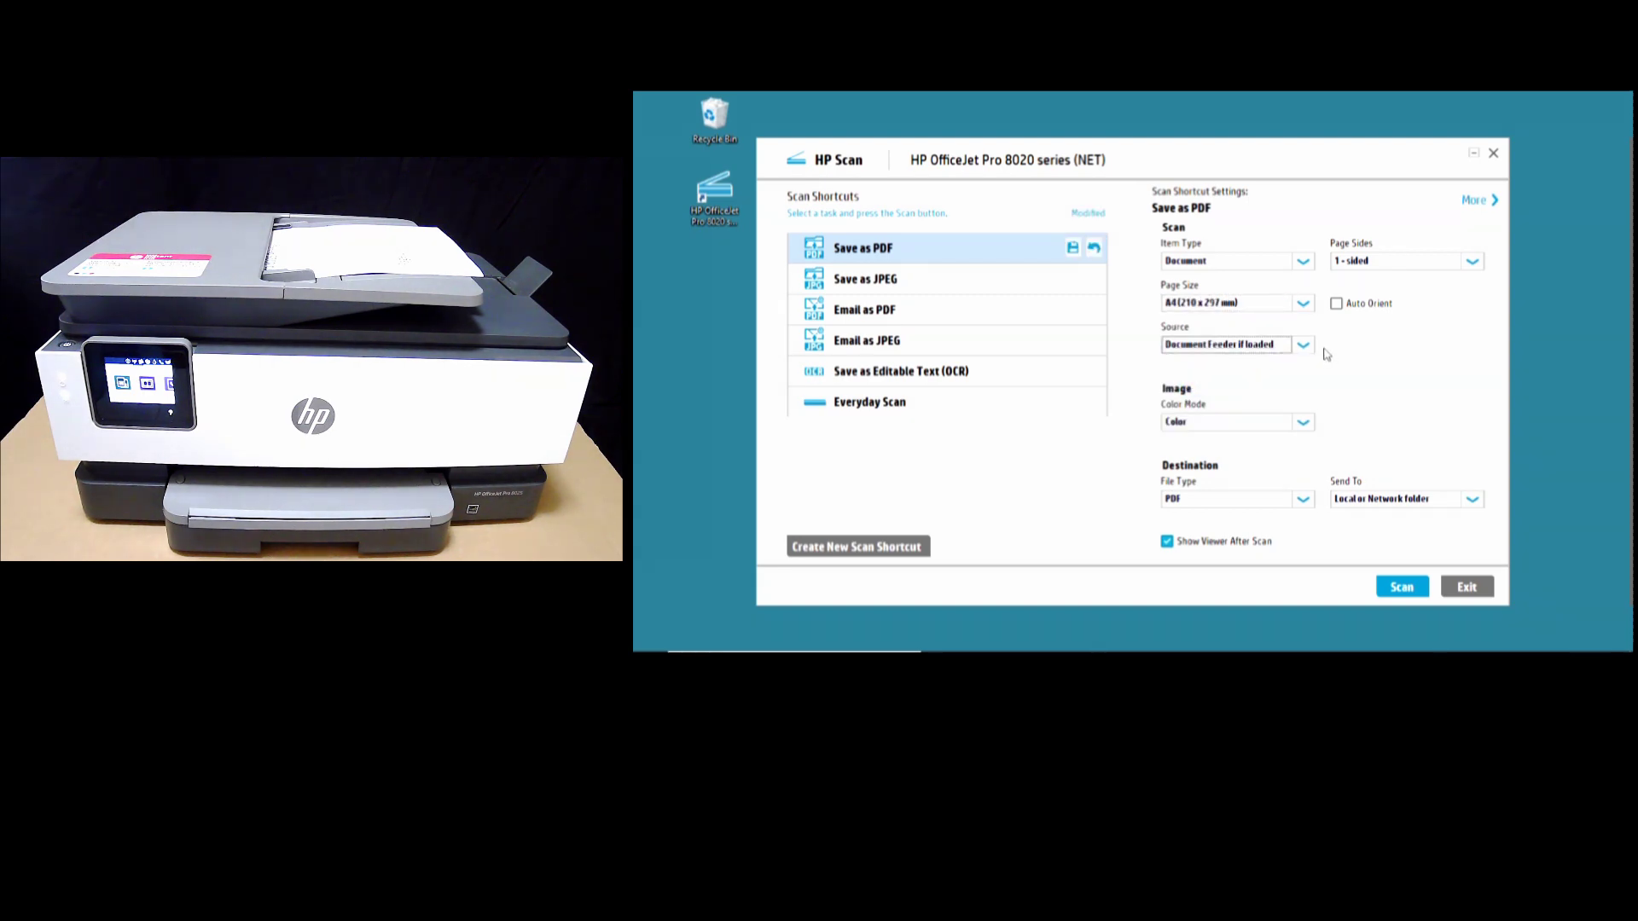
- Keep the Document Feeder source and plain PDF file type, then start the feeder scan
click(1300, 346)
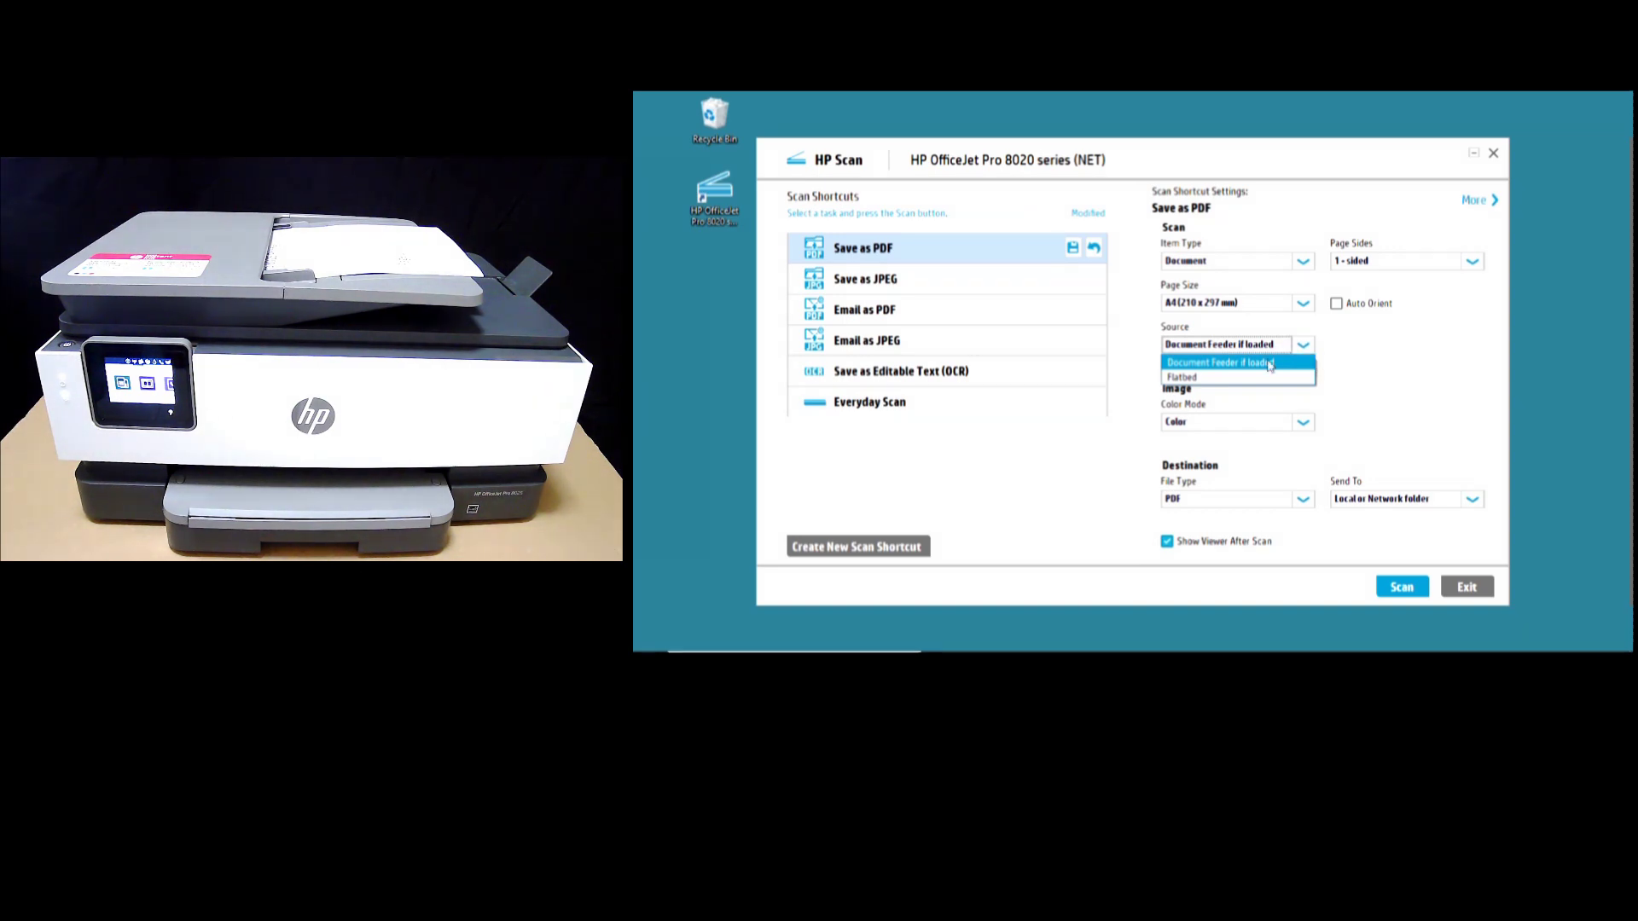
click(1270, 365)
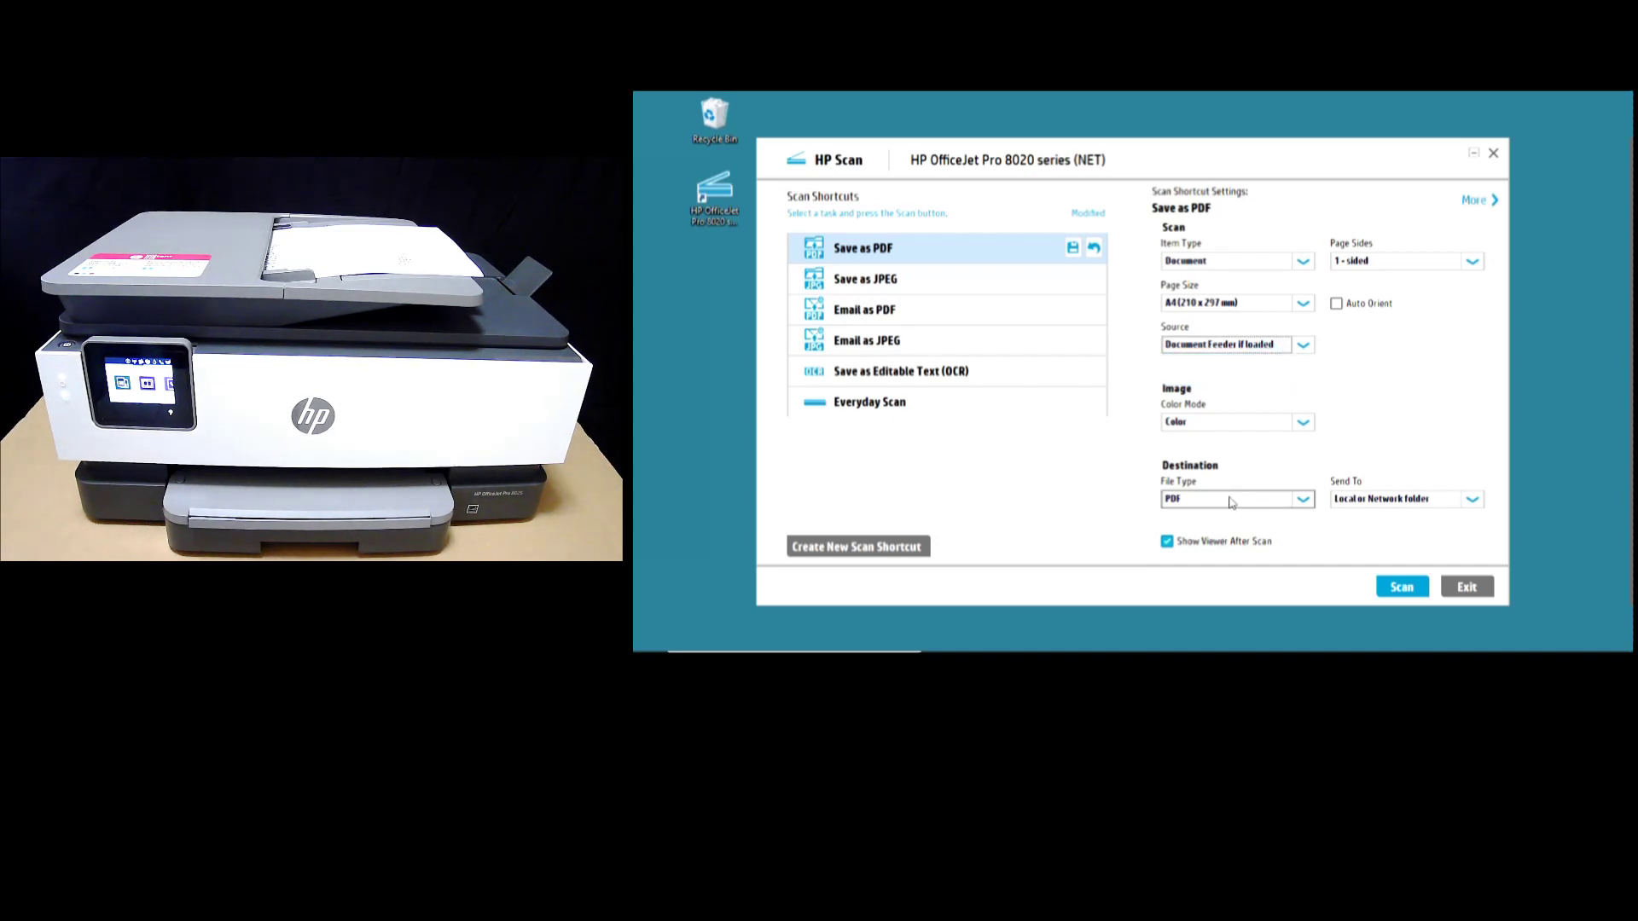
click(1303, 499)
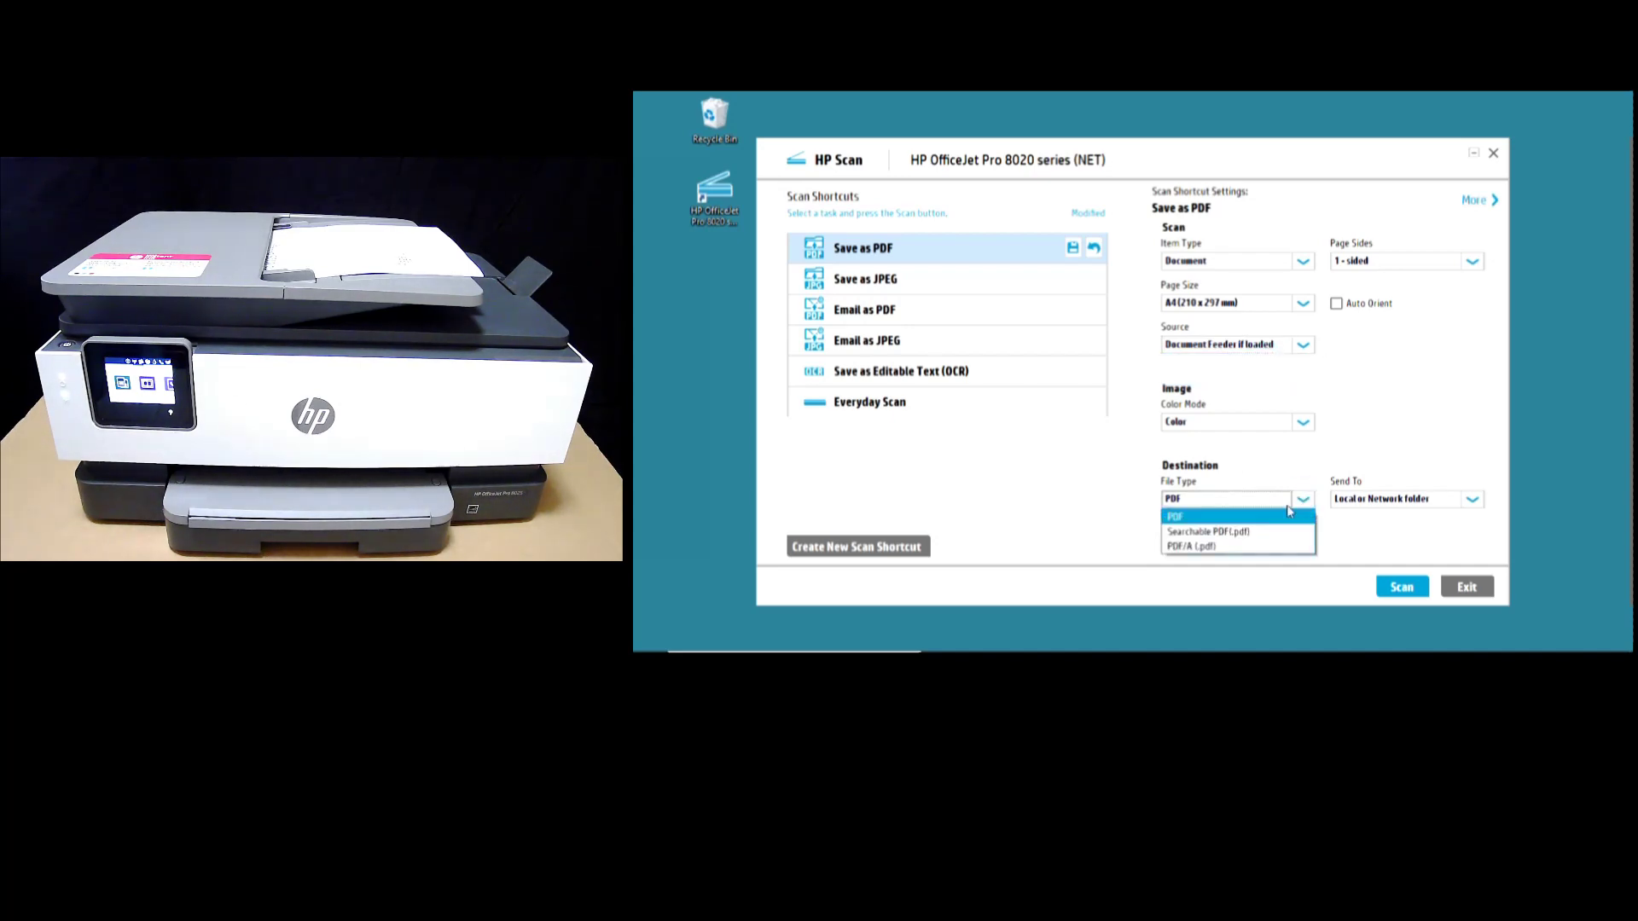
click(1233, 517)
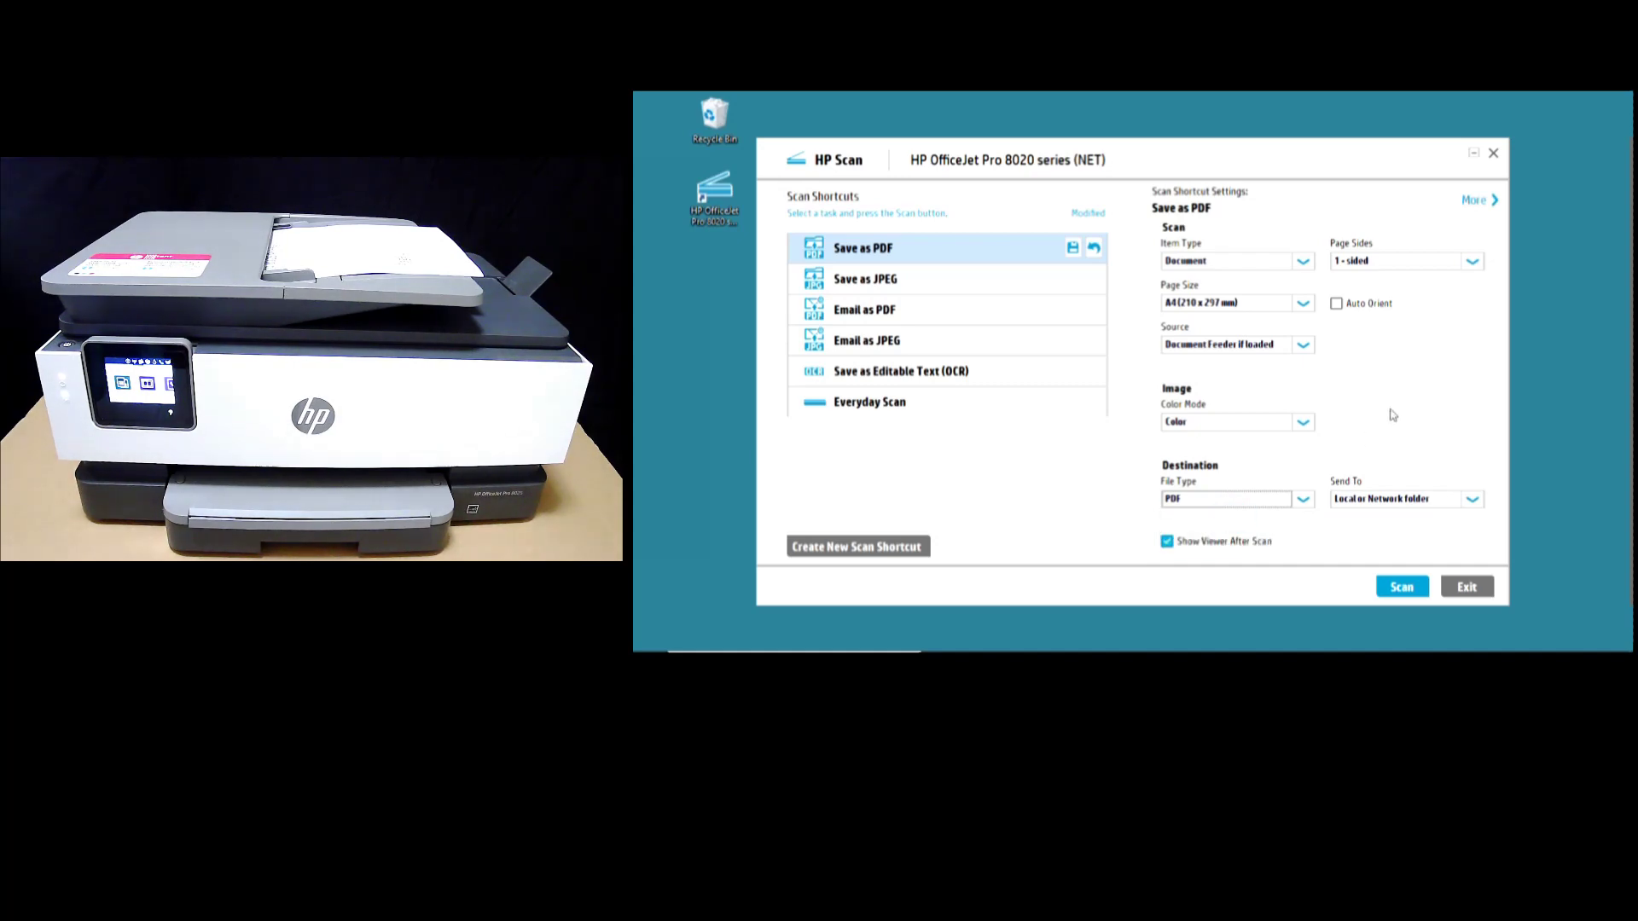
click(1403, 587)
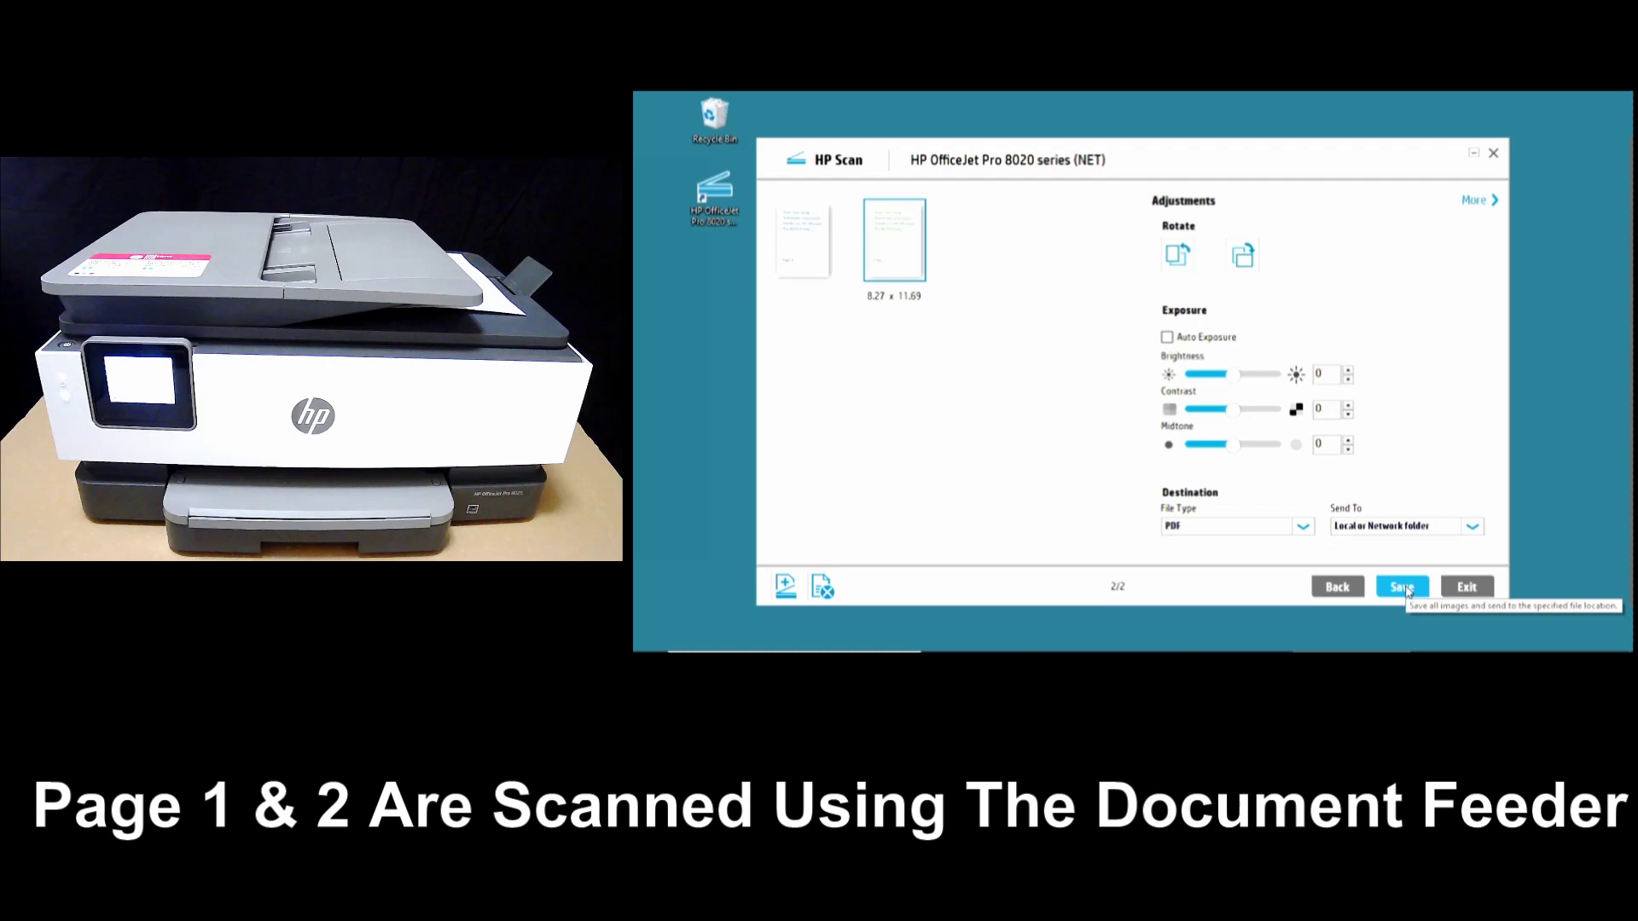
- Let the feeder scan finish so pages 1 and 2 appear as thumbnails in the job
click(1405, 590)
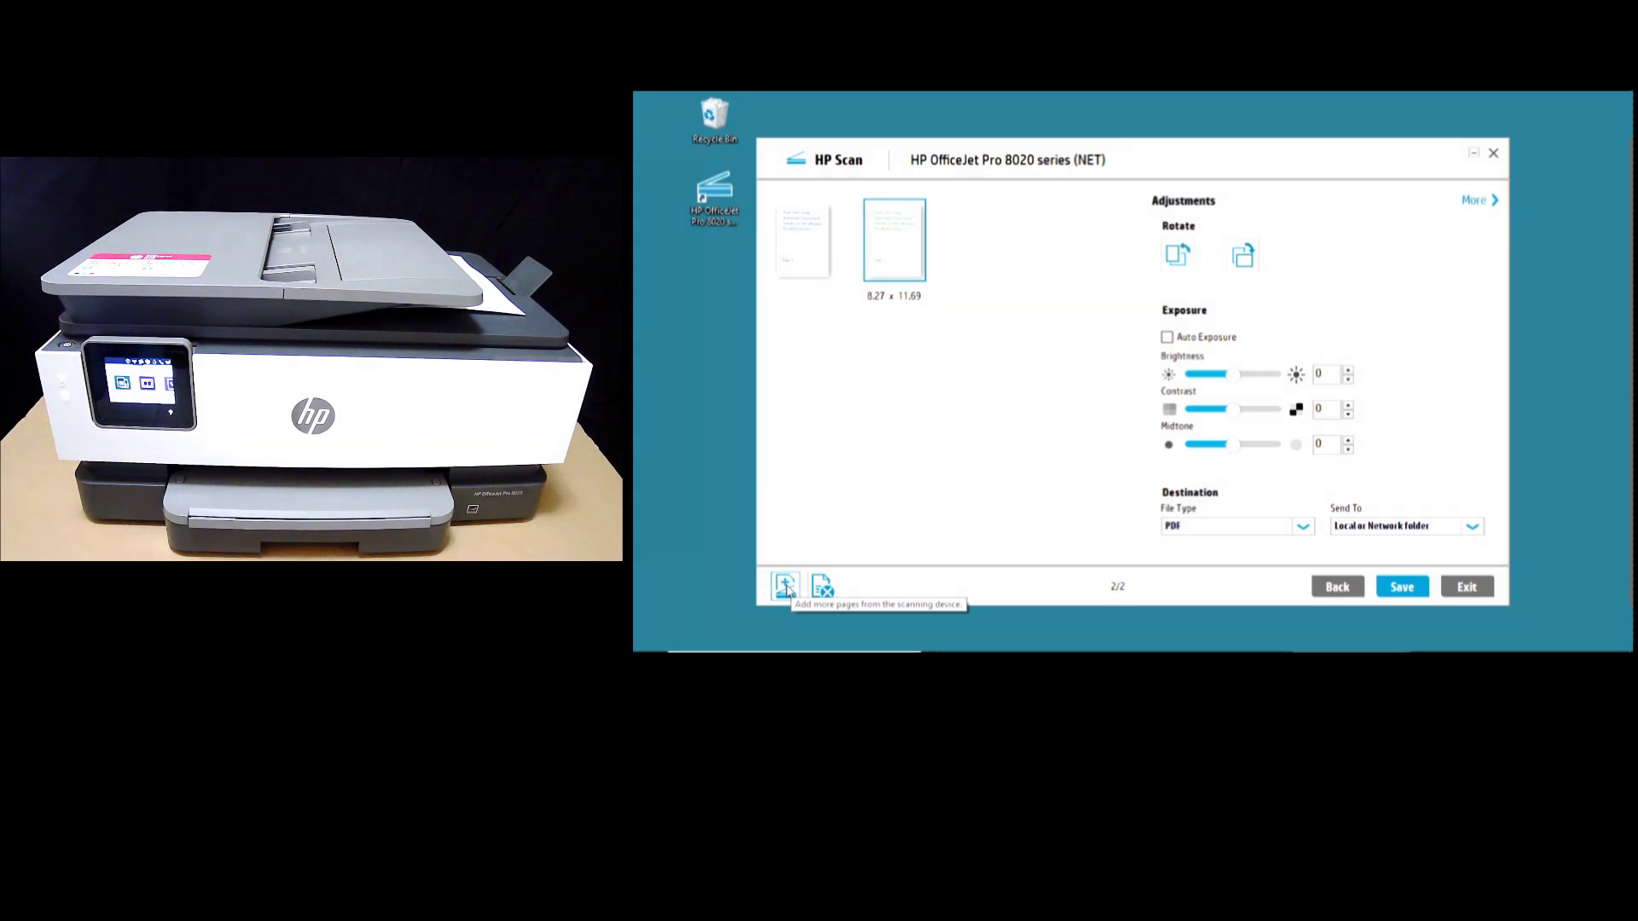
- Add more pages with the source switched to Flatbed and scan the third page
click(786, 589)
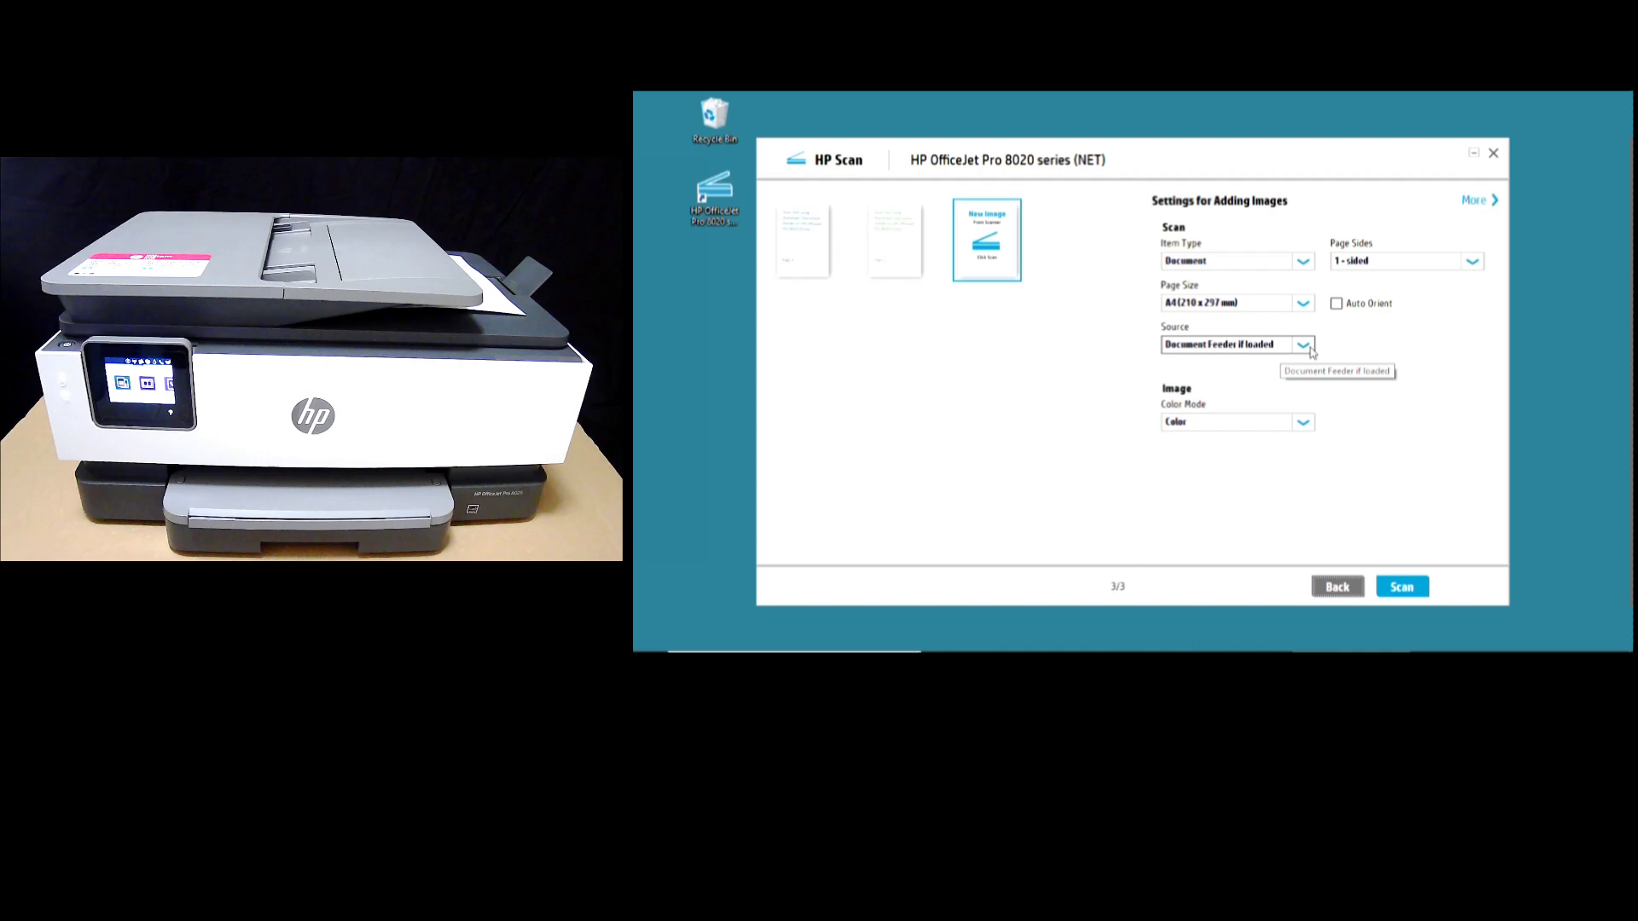
click(1303, 345)
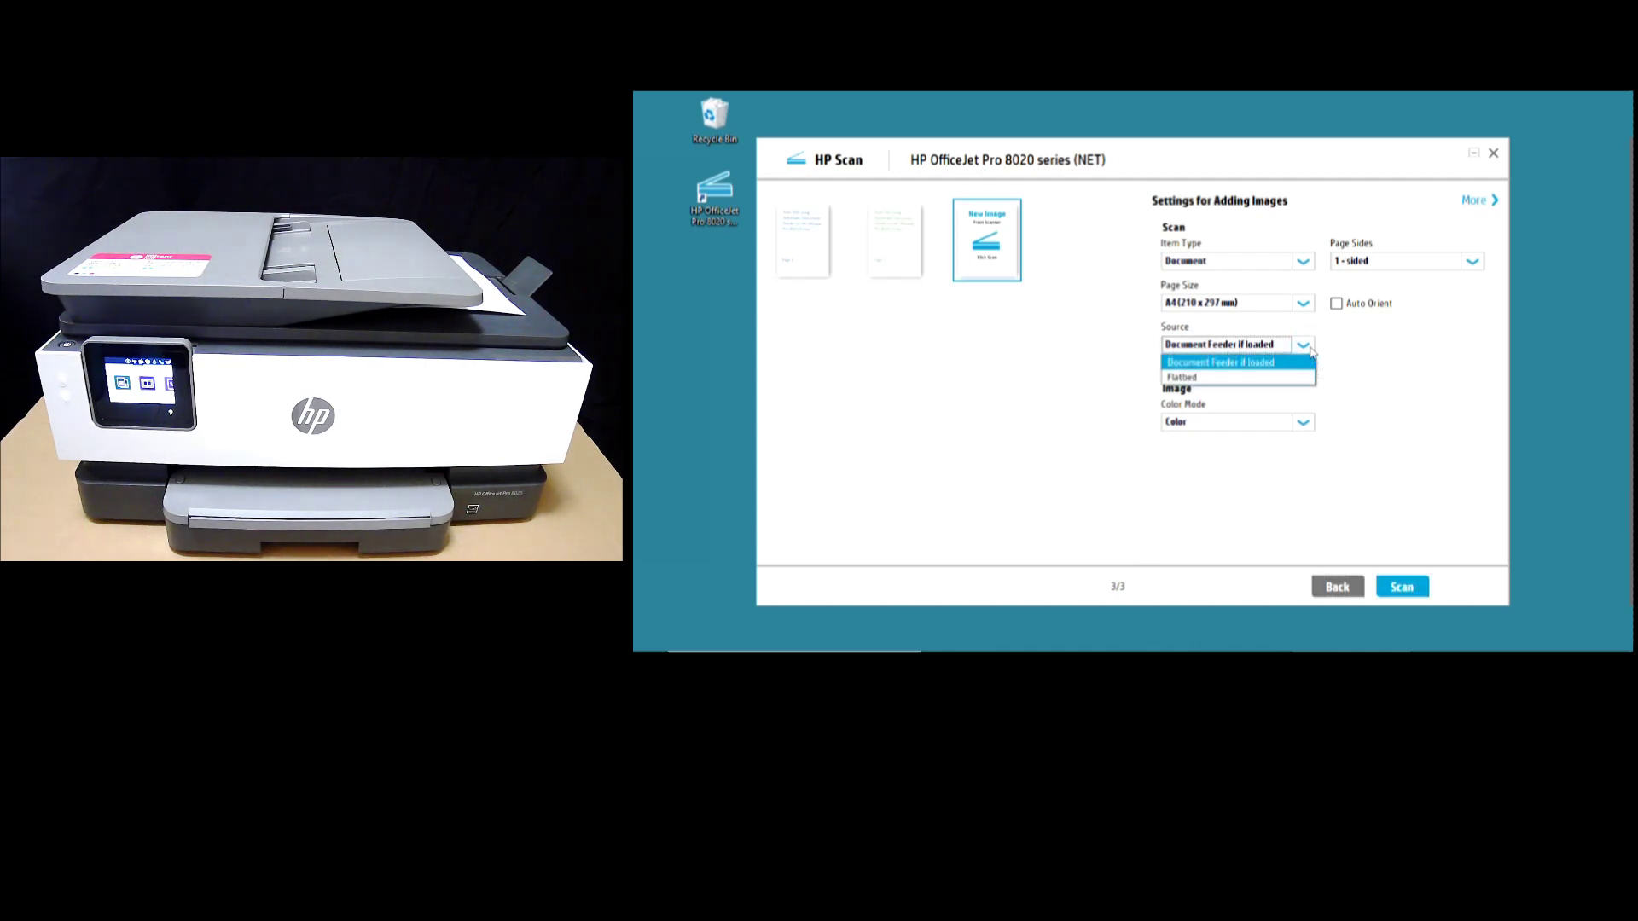
click(1188, 378)
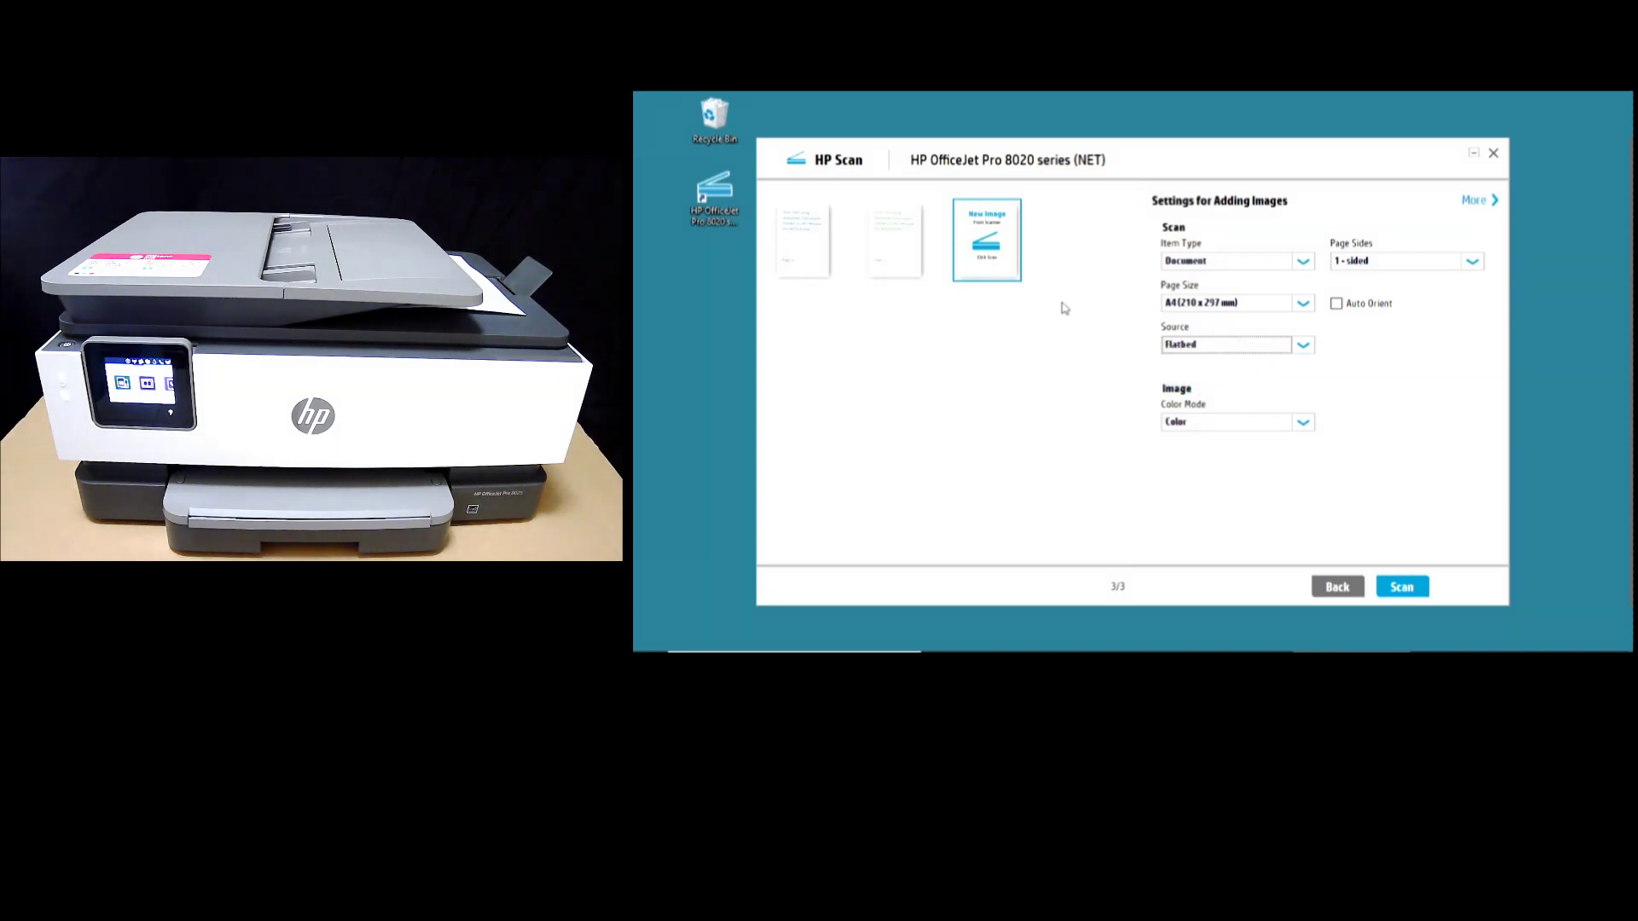
click(1402, 586)
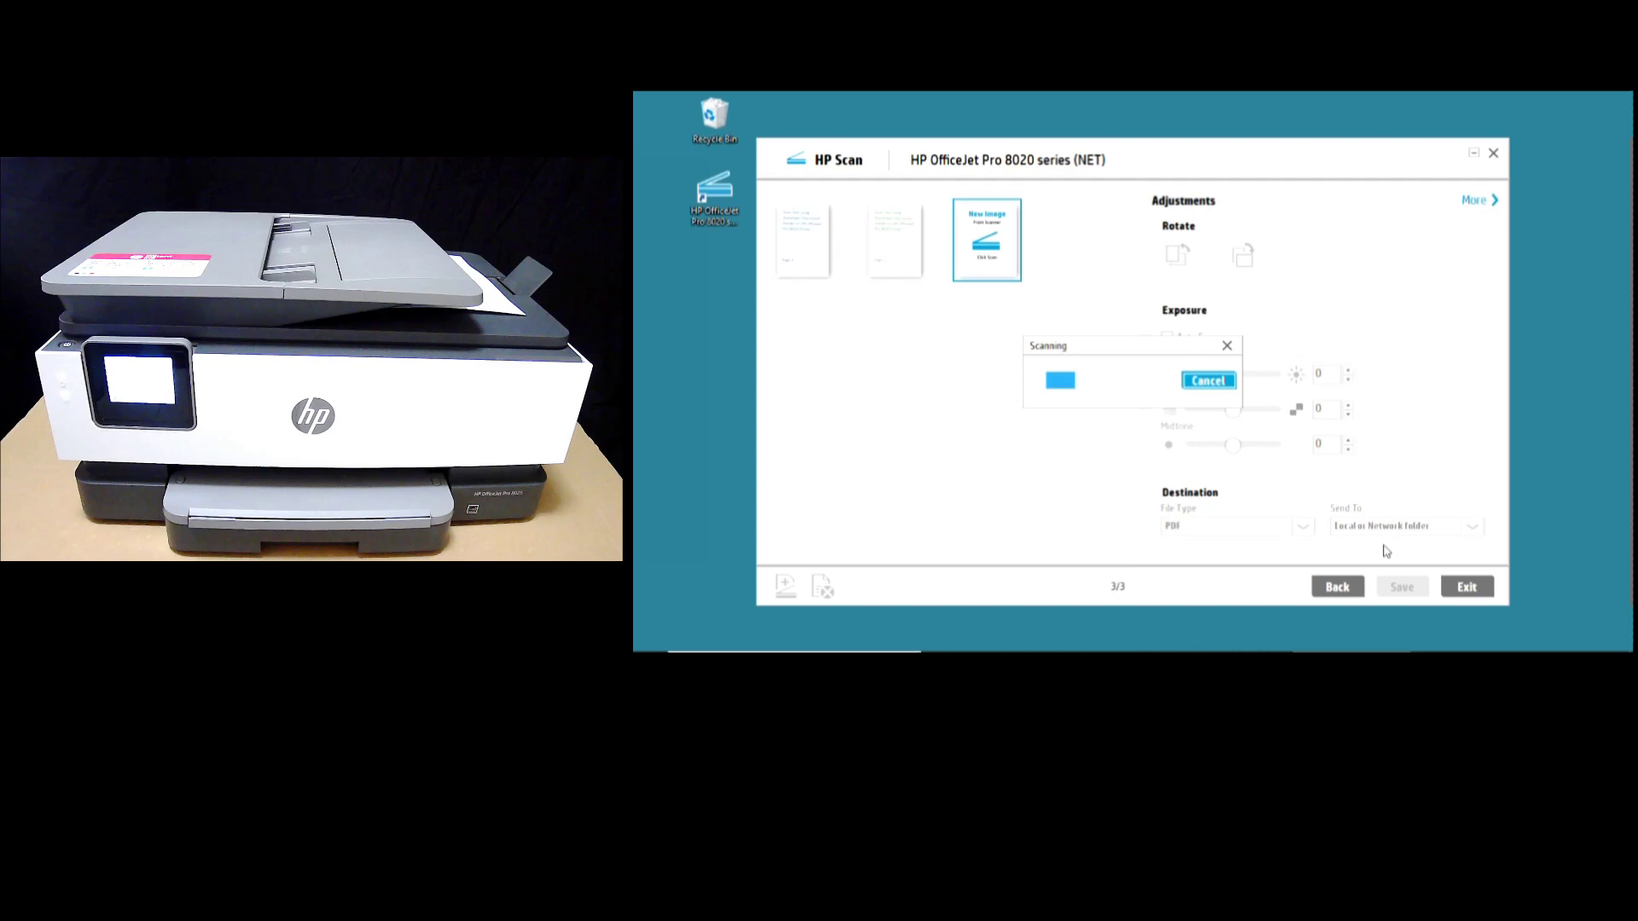
- Preview page 1 enlarged, then step through page 2 to the flatbed-scanned page 3
double_click(798, 238)
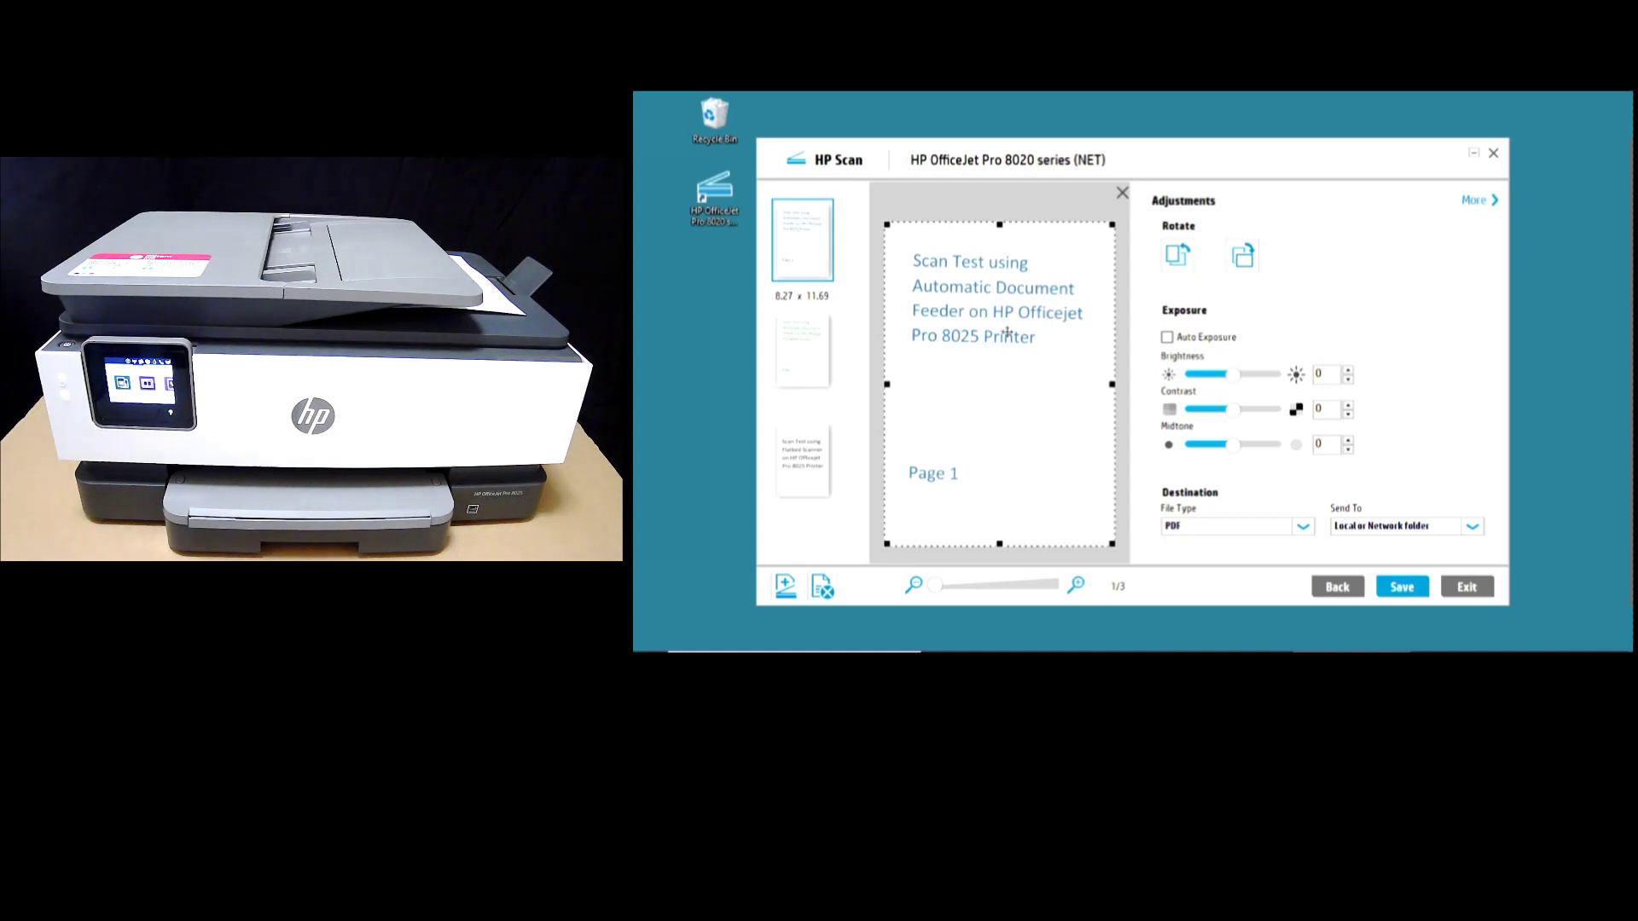
click(803, 364)
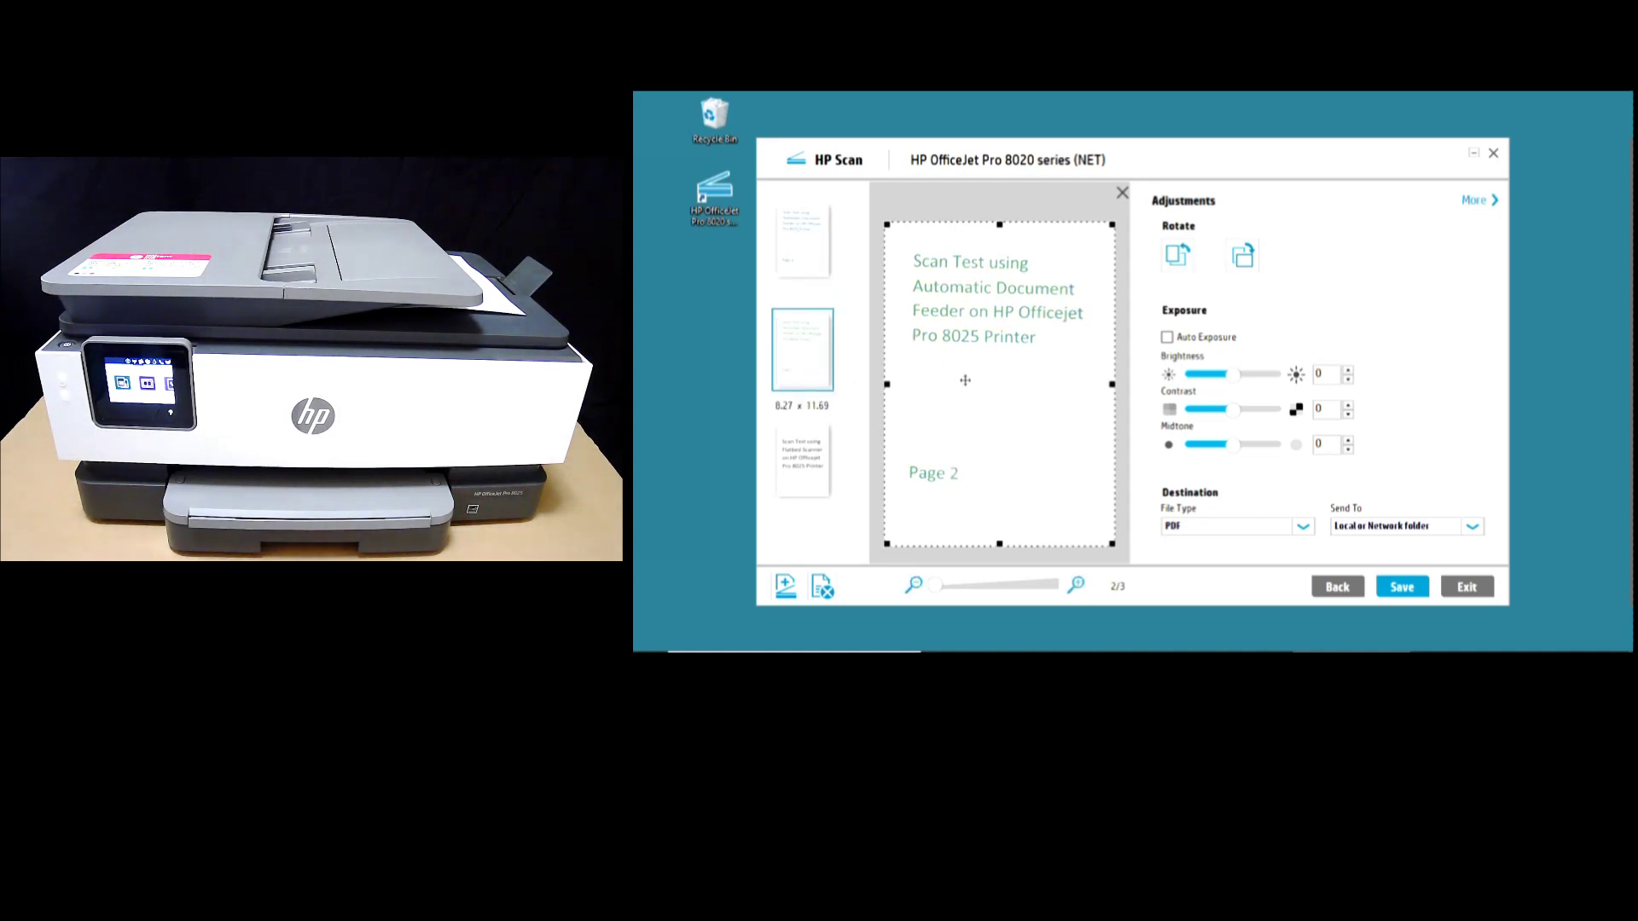
click(807, 461)
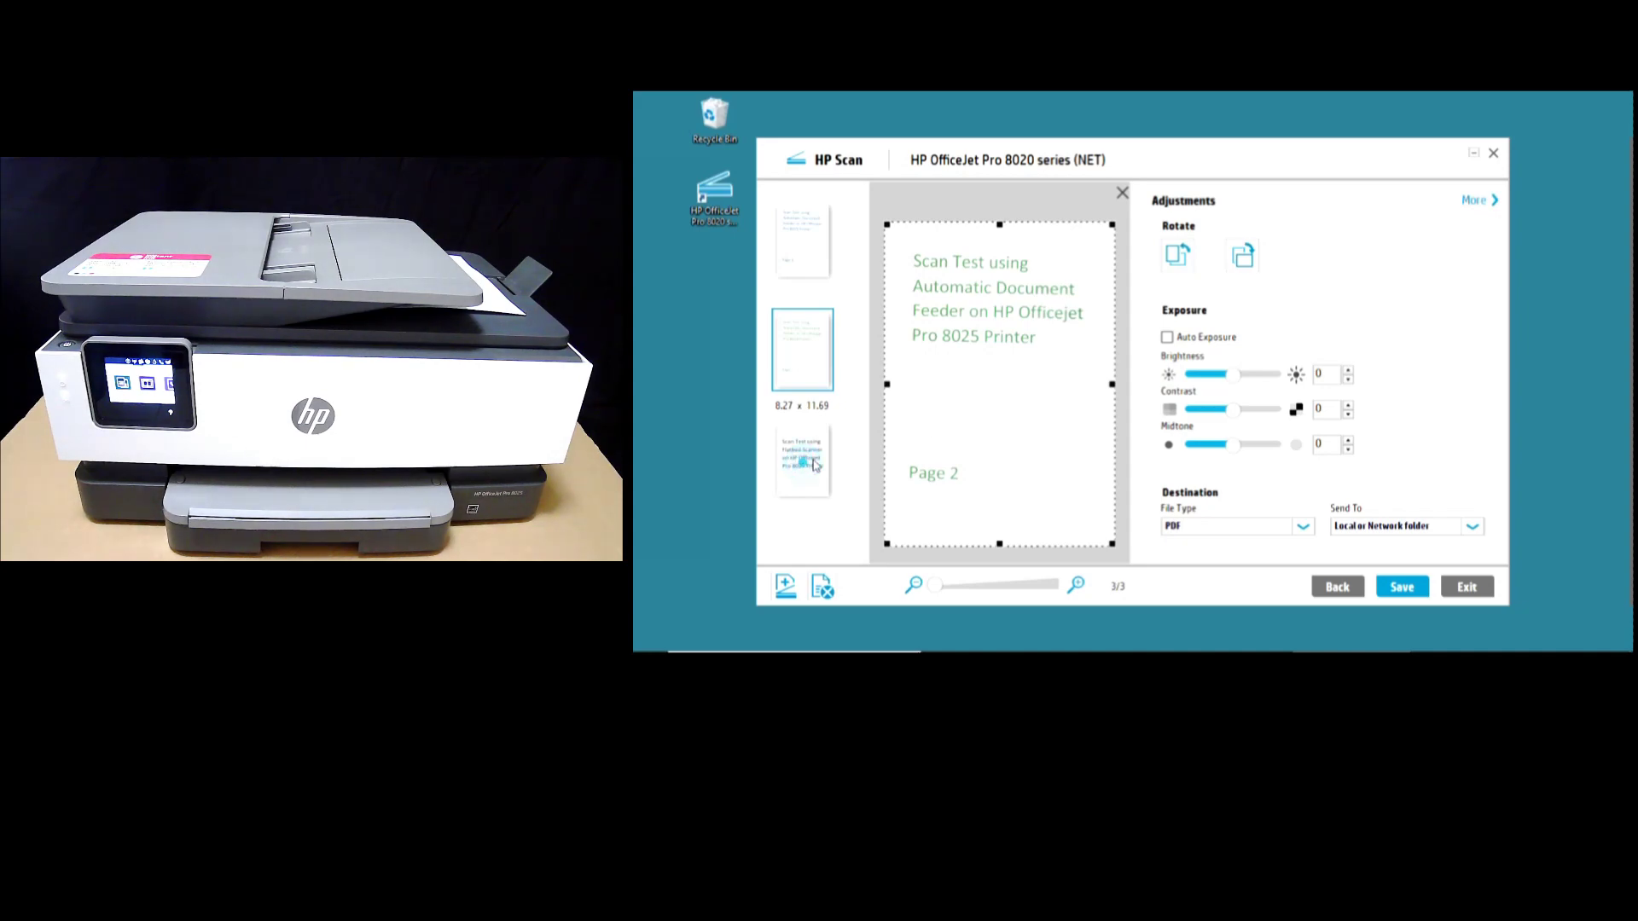